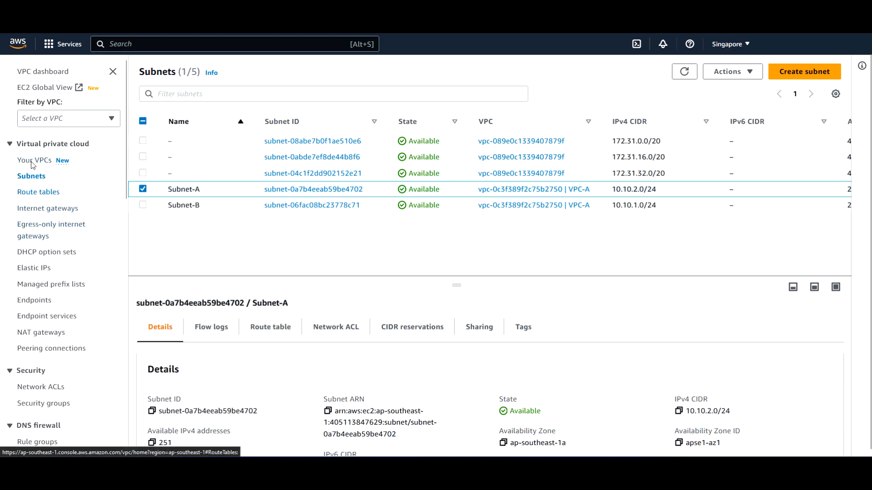
Step: Create a new internet gateway with the name tag VPC-A-IGW
click(41, 210)
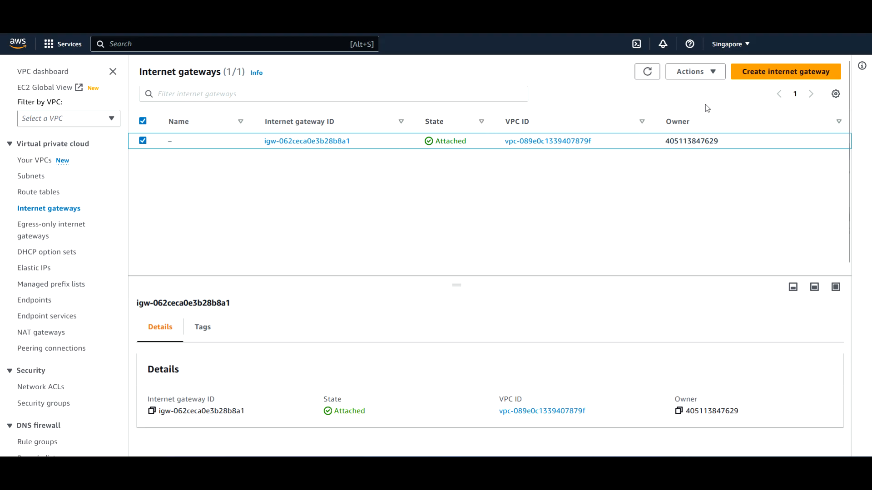
click(777, 72)
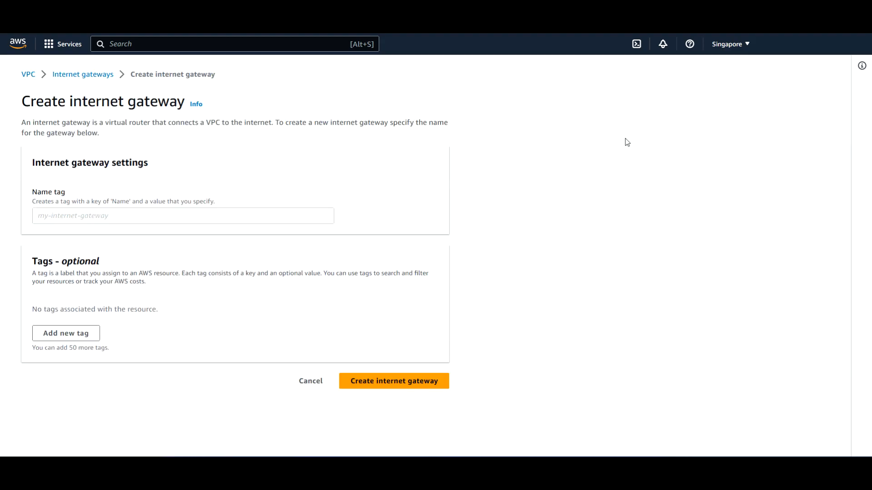
click(100, 218)
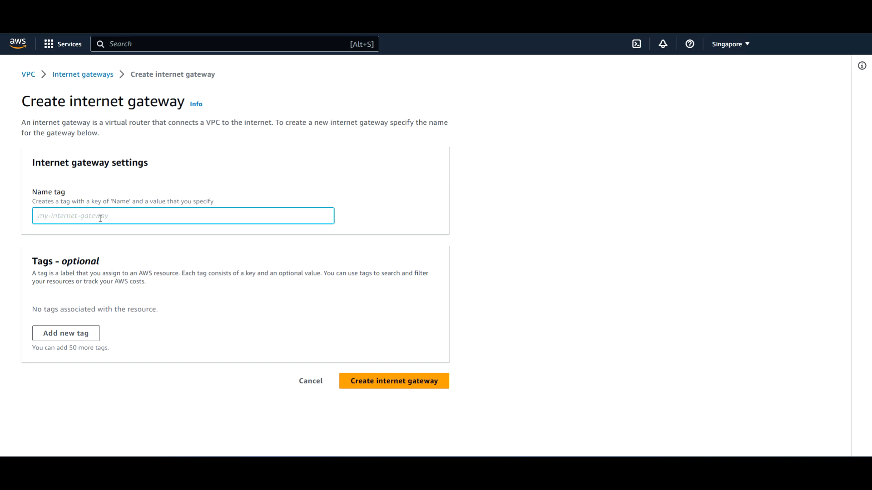
text(P)
key(BackSpace)
text(V)
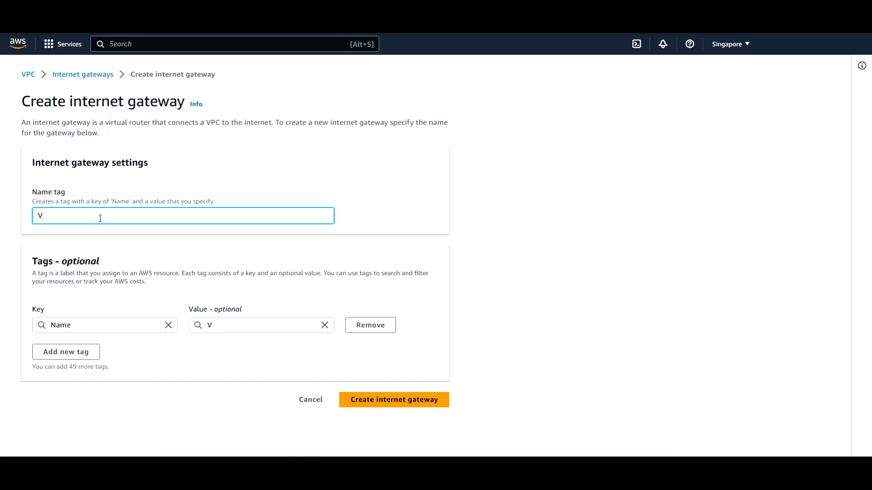
text(PC-A-GW)
key(BackSpace)
key(BackSpace)
text(IGW)
click(404, 401)
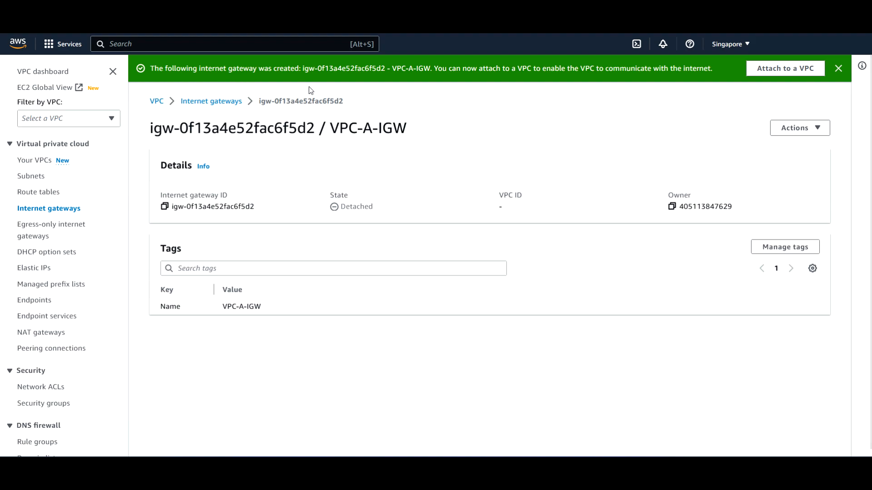
Step: Examine the VPC attached to the unnamed existing internet gateway, and return to the internet gateways list
click(31, 213)
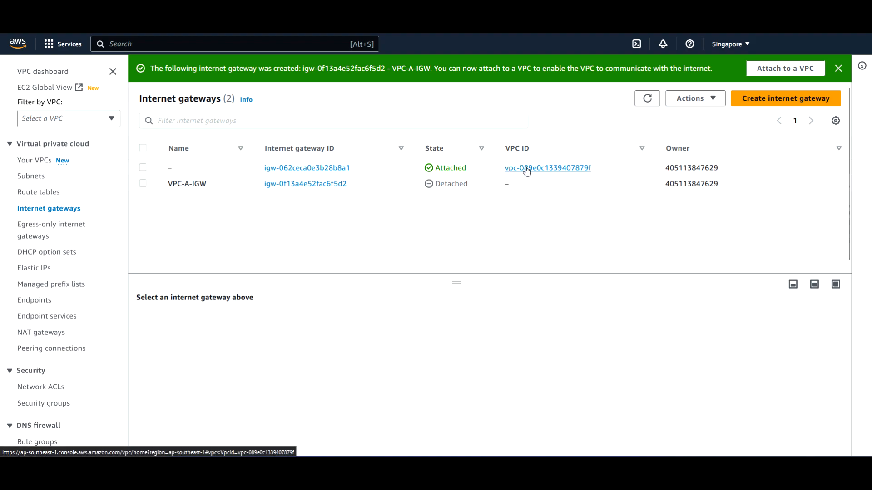
right_click(510, 169)
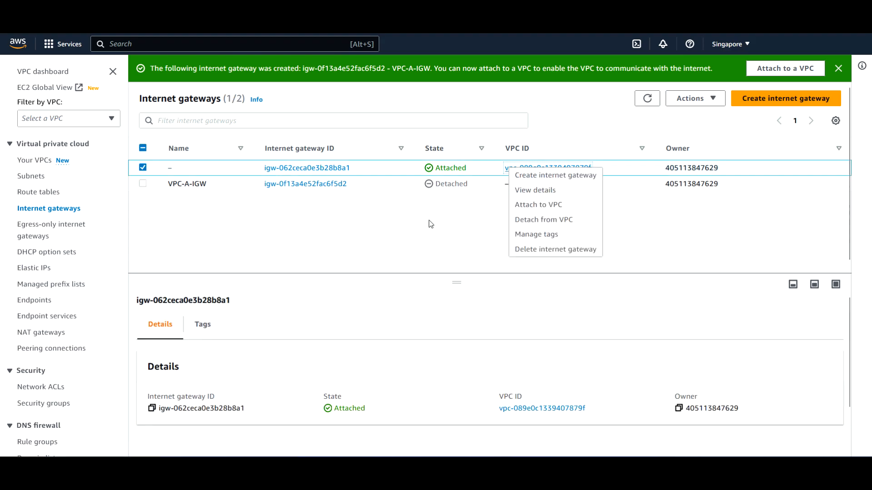
click(441, 217)
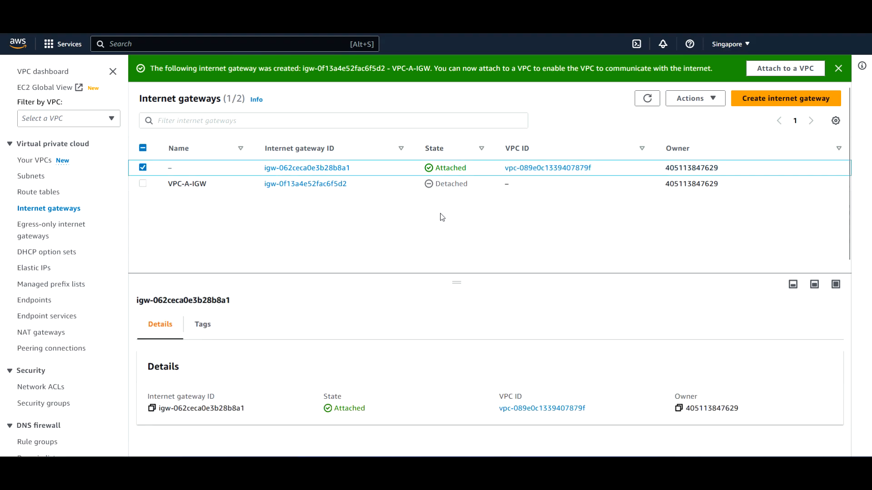
click(542, 169)
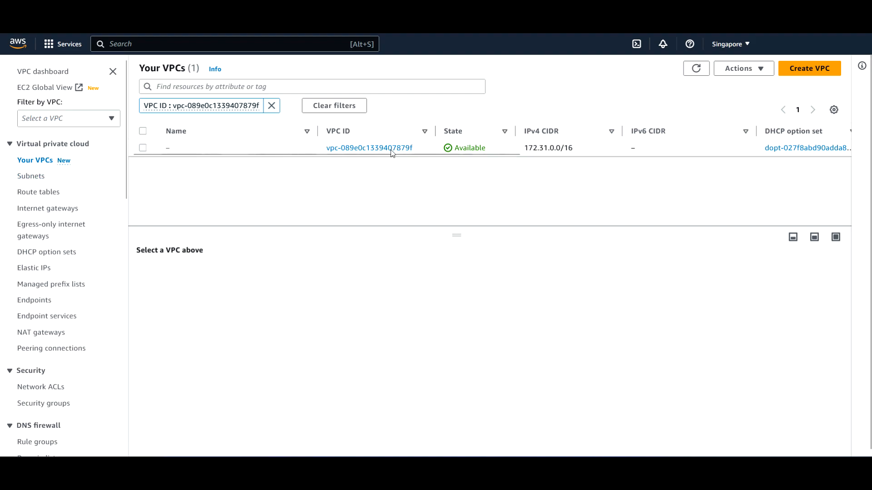
click(45, 209)
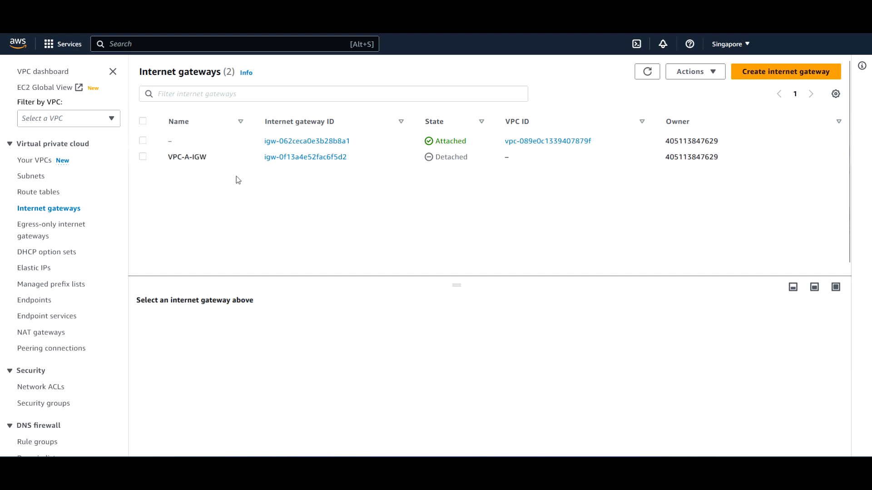
Step: Begin attaching the VPC-A-IGW internet gateway to a VPC and choose VPC-A as the target
click(143, 157)
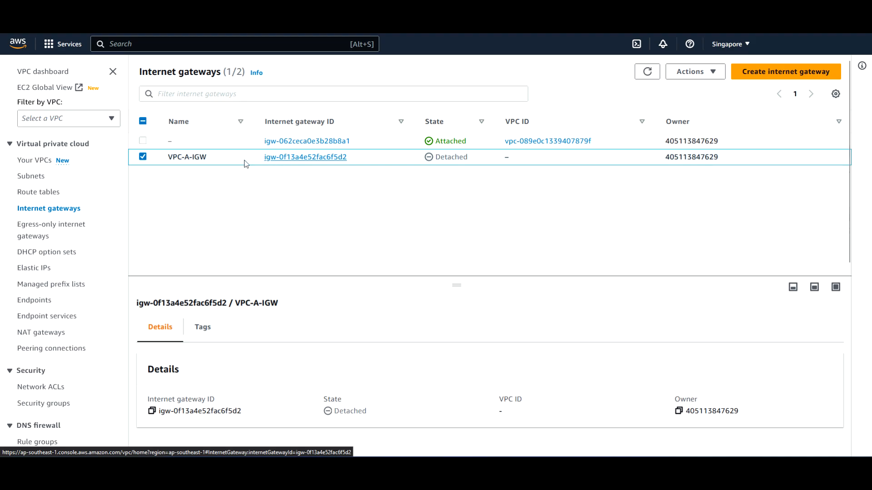
right_click(226, 161)
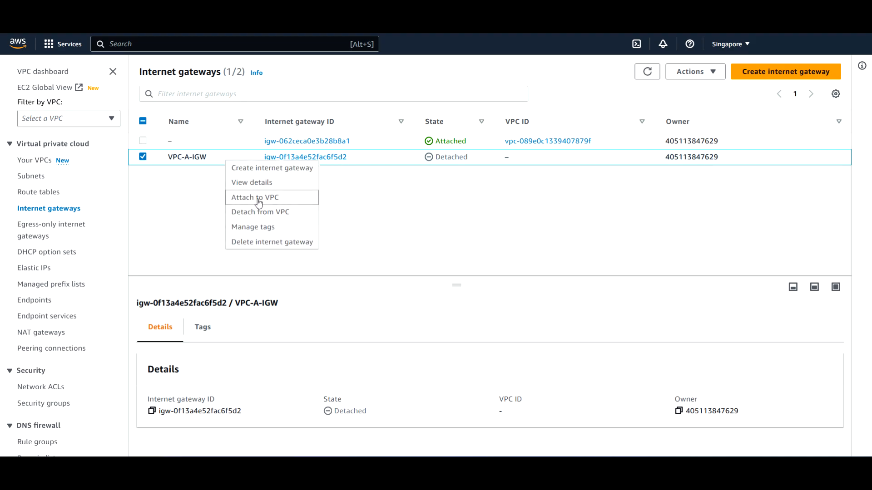
click(449, 205)
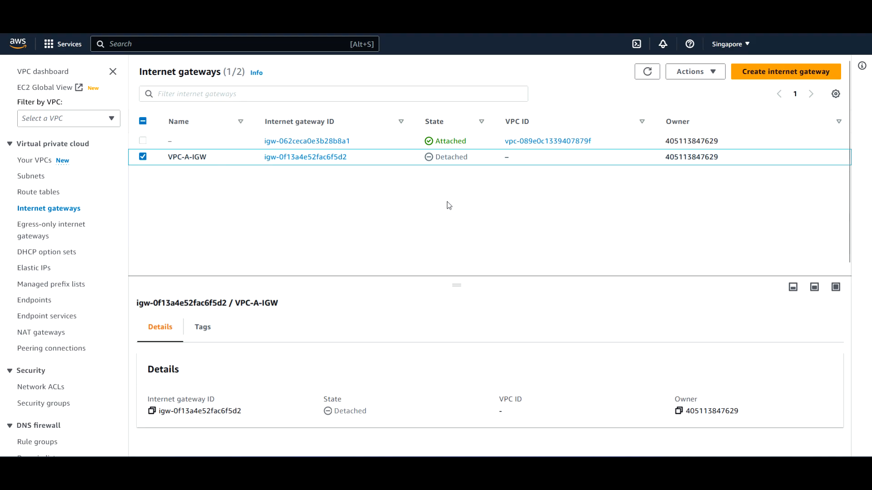
click(703, 74)
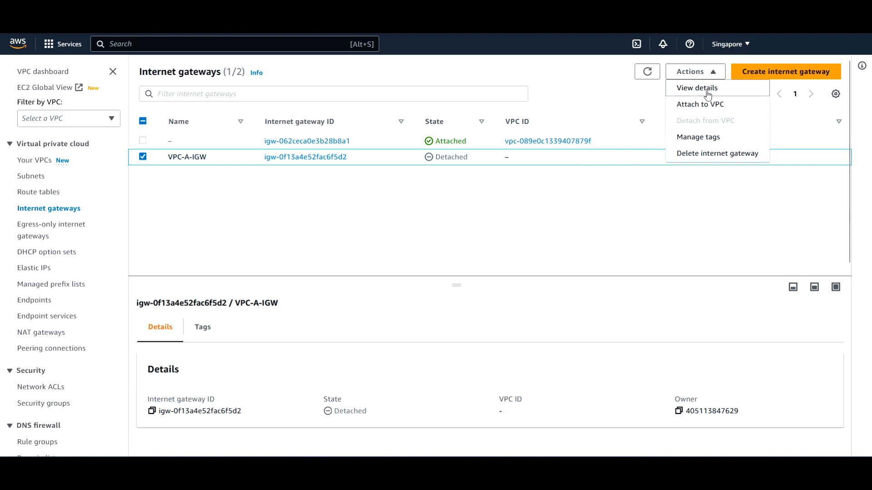
click(699, 109)
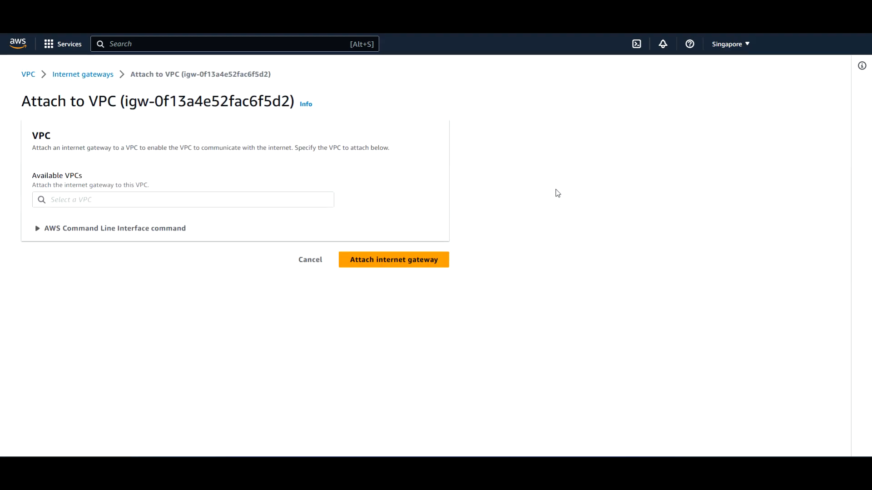
click(157, 201)
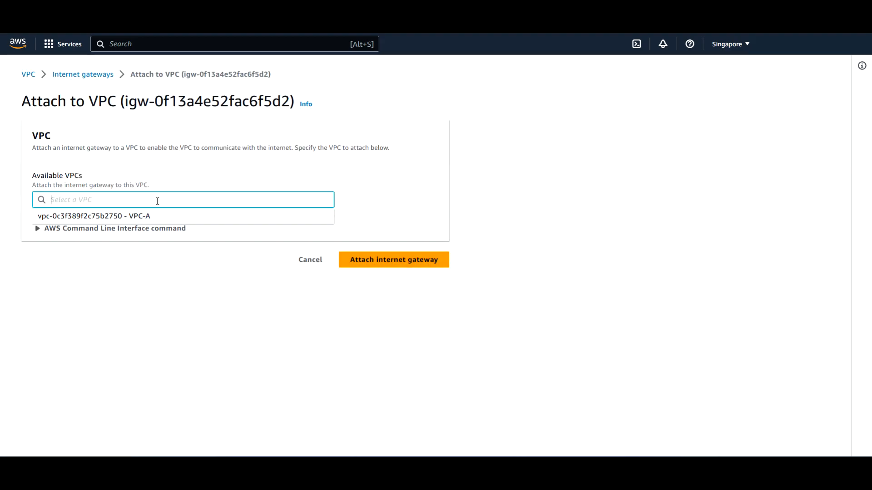
click(134, 215)
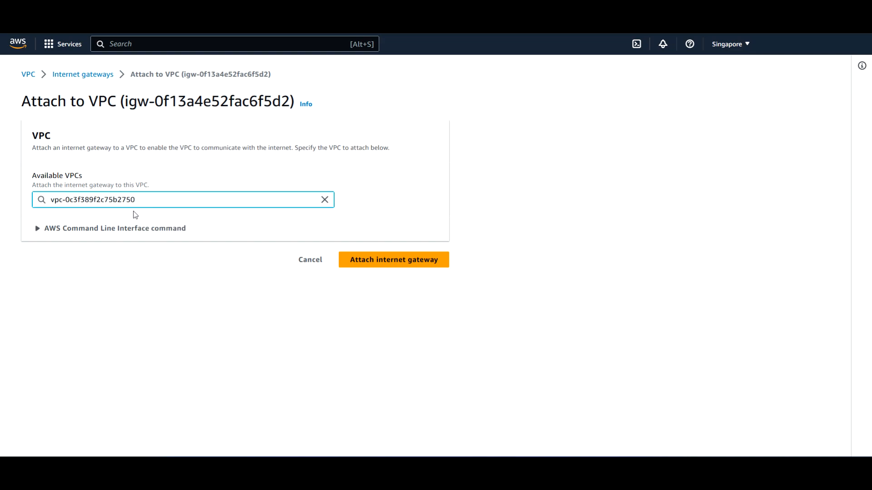
Step: Show the equivalent AWS CLI command for the attachment, and attach the internet gateway to the chosen VPC
click(37, 233)
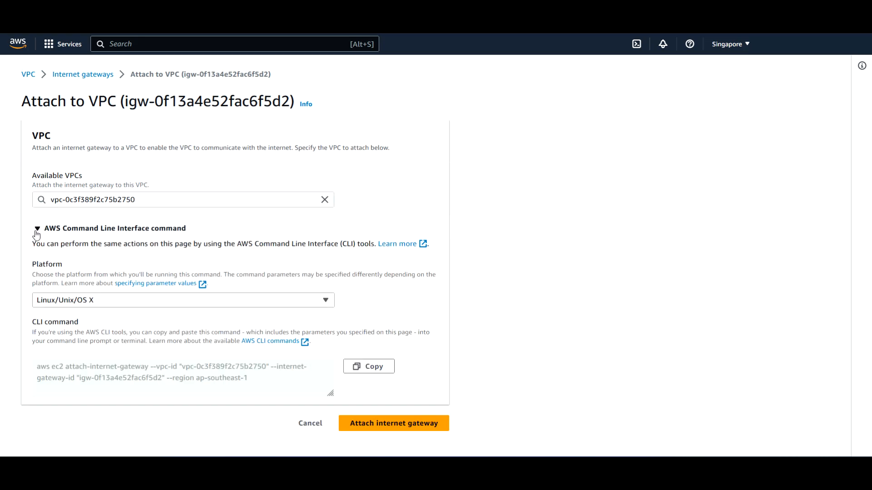
click(36, 233)
click(45, 231)
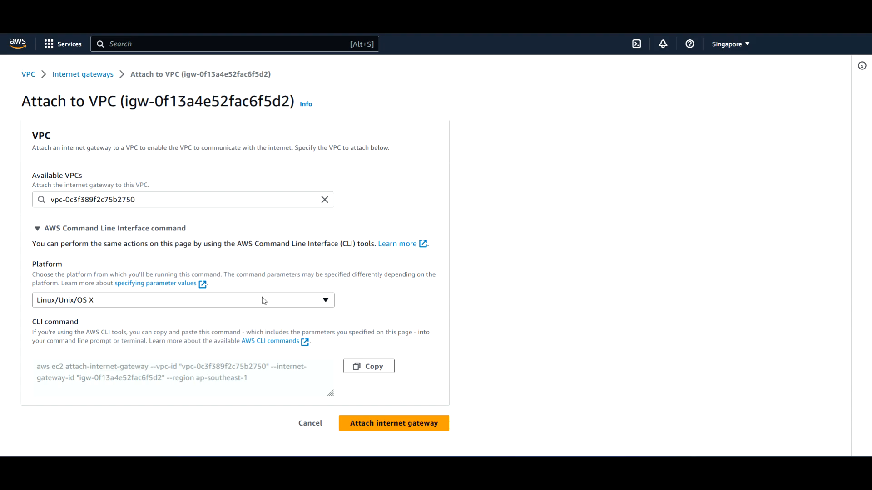
click(408, 423)
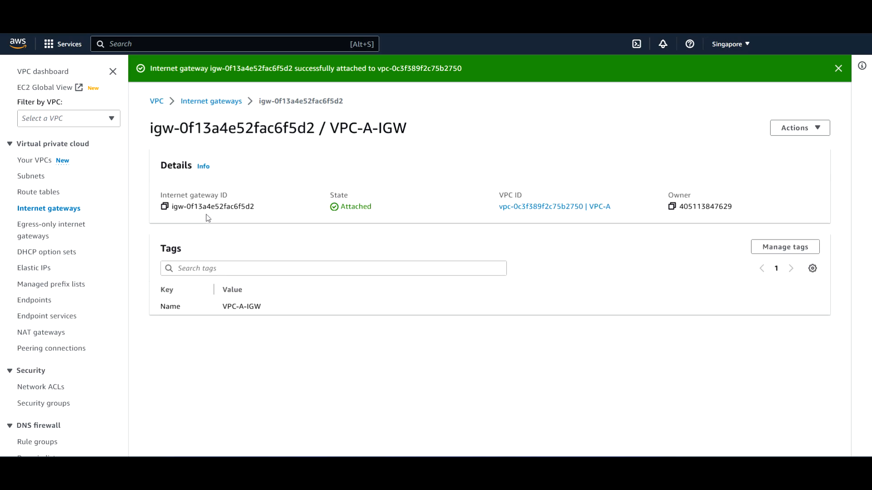
Step: Check the gateway ID, state and VPC ID of VPC-A-IGW, and return to the internet gateways list
drag(203, 207, 240, 207)
click(415, 207)
drag(625, 208, 604, 207)
click(46, 209)
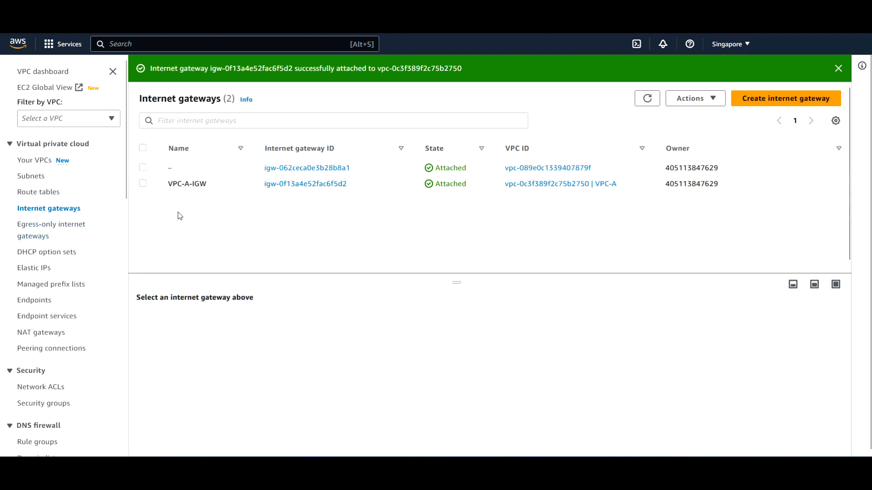